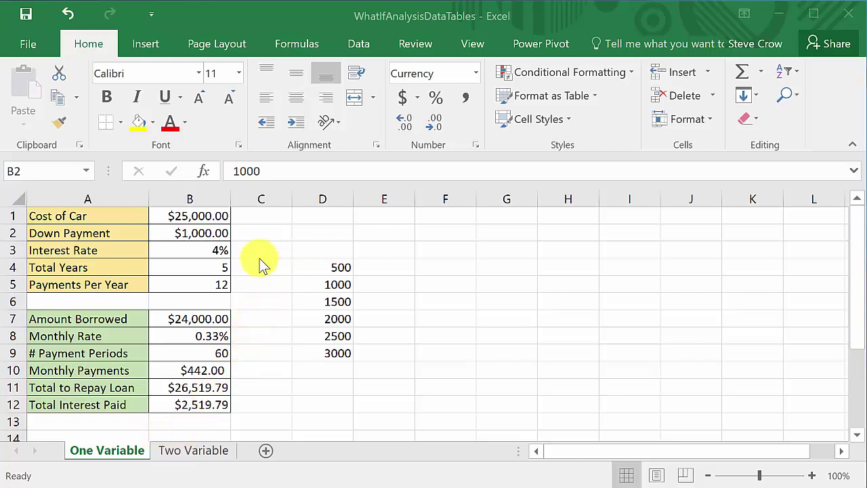
# Step: Review the Cost of Car input and the formulas behind Amount Borrowed, Monthly Rate and # Payment Periods
pyautogui.click(201, 217)
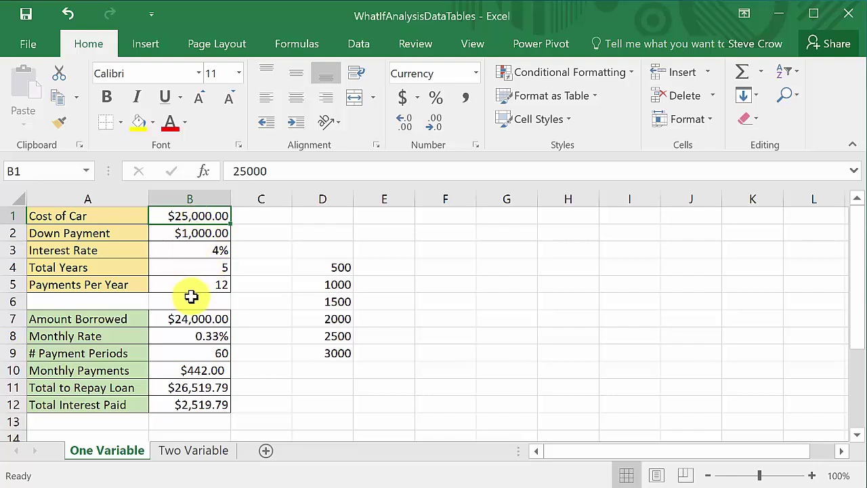
pyautogui.click(189, 319)
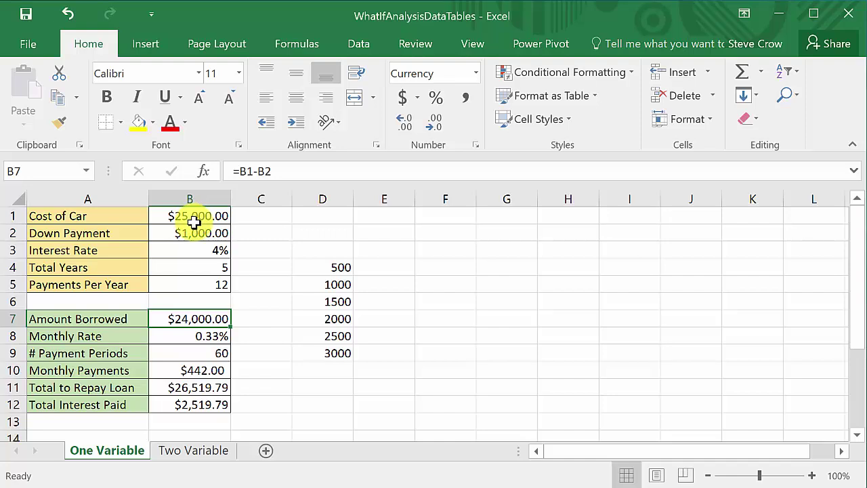
pyautogui.click(192, 336)
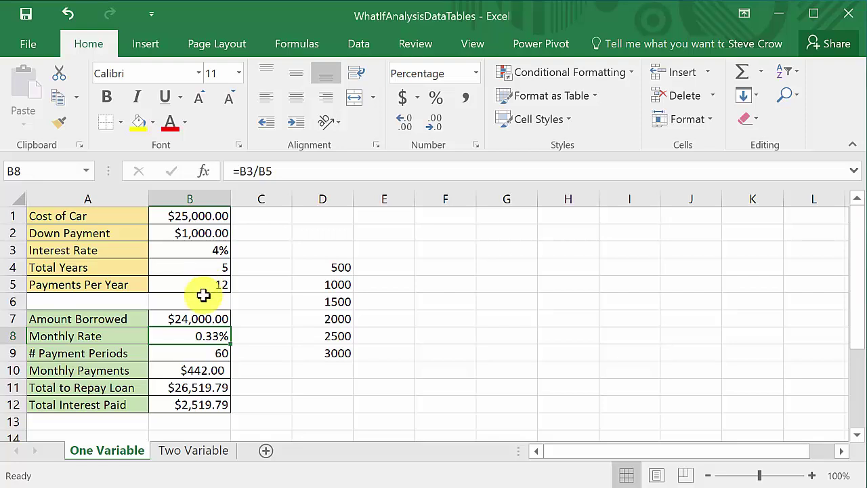
pyautogui.click(181, 354)
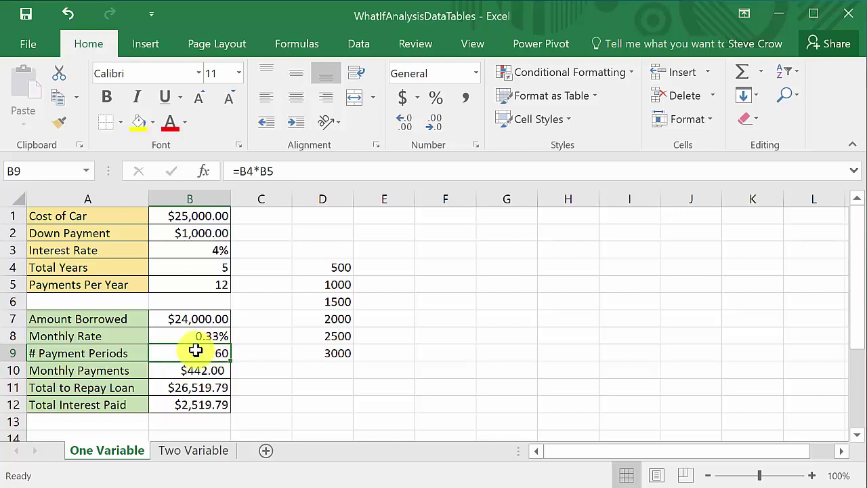
# Step: Examine the rate, nper, pv and fv arguments of the PMT formula in the Monthly Payments cell
pyautogui.click(189, 371)
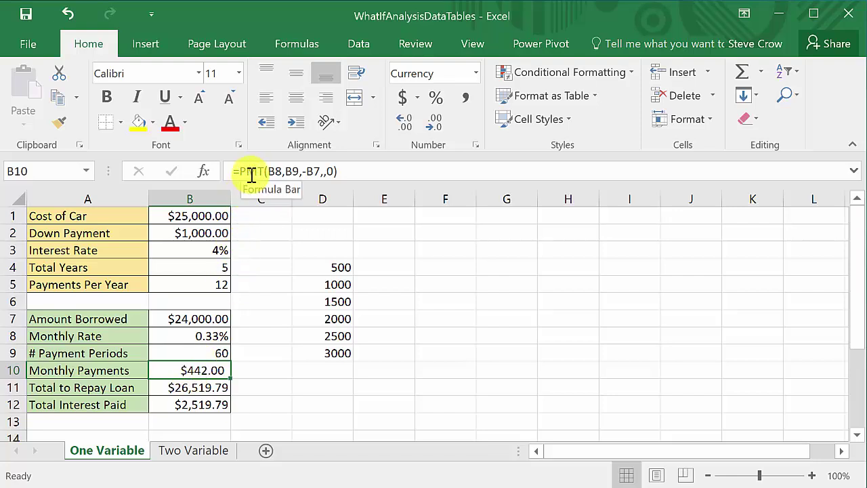
pyautogui.click(274, 171)
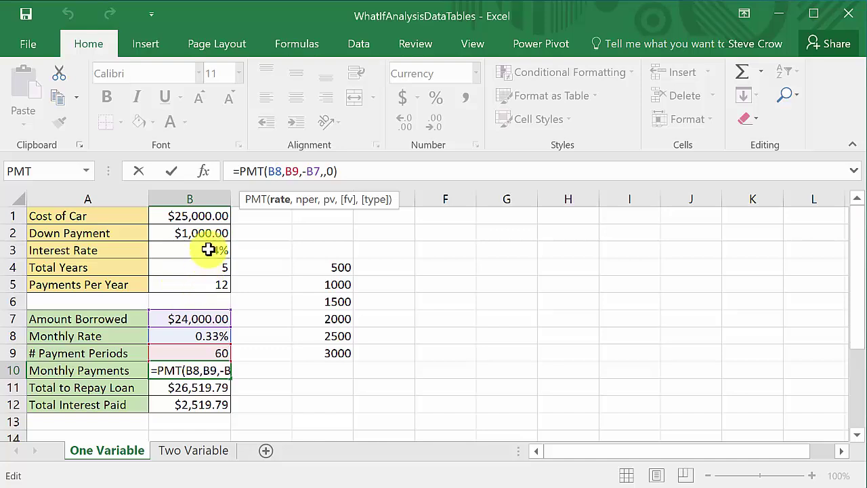
pyautogui.click(305, 200)
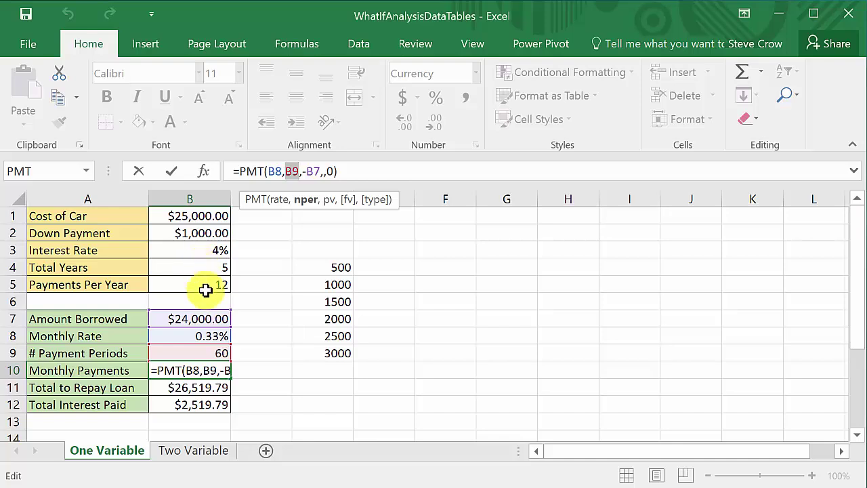
pyautogui.click(331, 203)
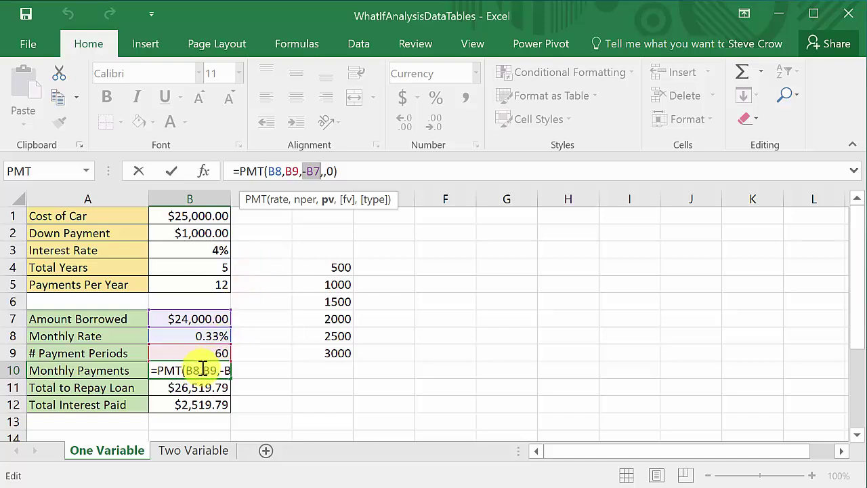
pyautogui.click(307, 174)
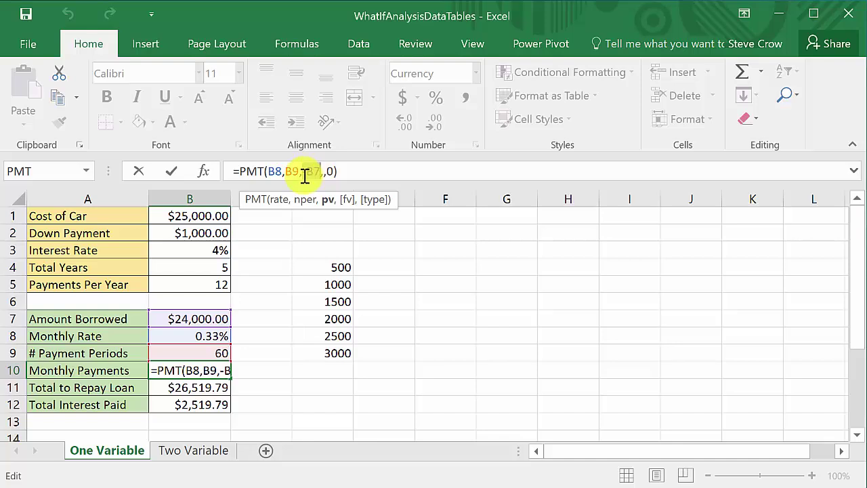
pyautogui.click(346, 203)
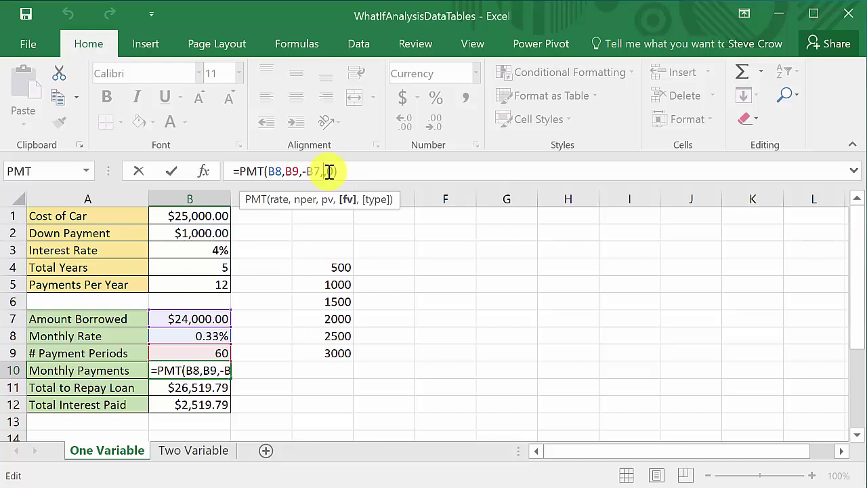
pyautogui.press('Return')
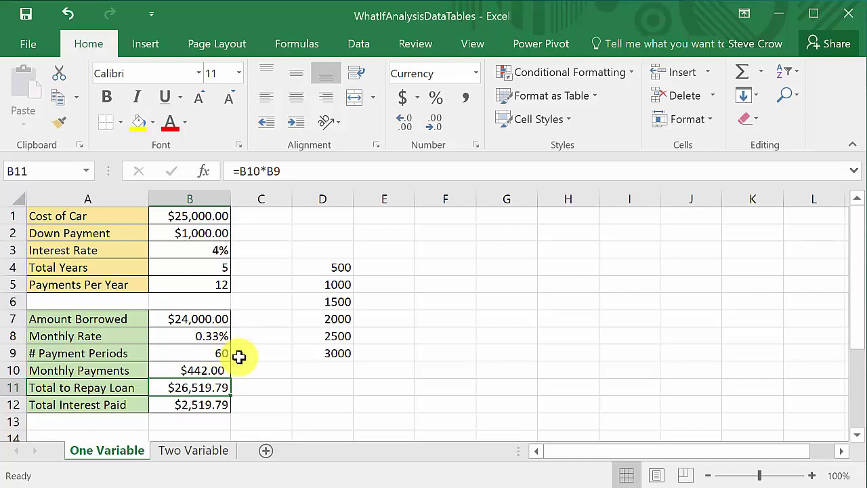
# Step: Inspect the Total Interest Paid formula in B12 and the Interest Rate input in B3
pyautogui.click(205, 404)
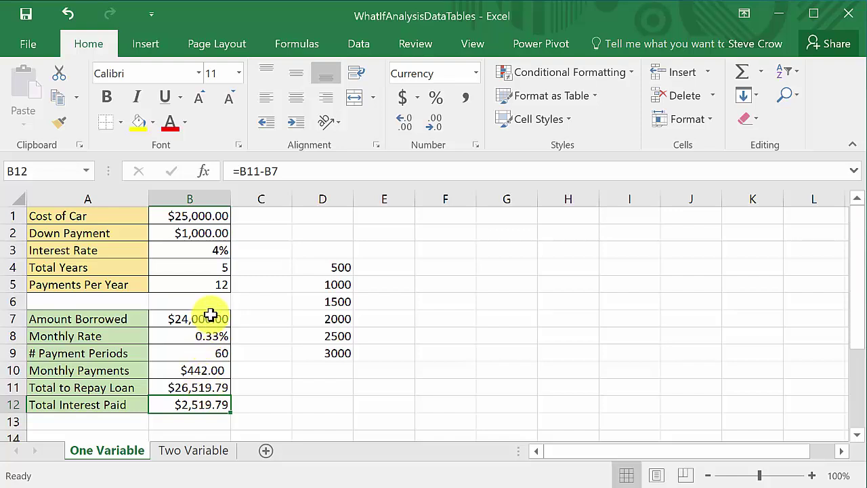
pyautogui.click(283, 297)
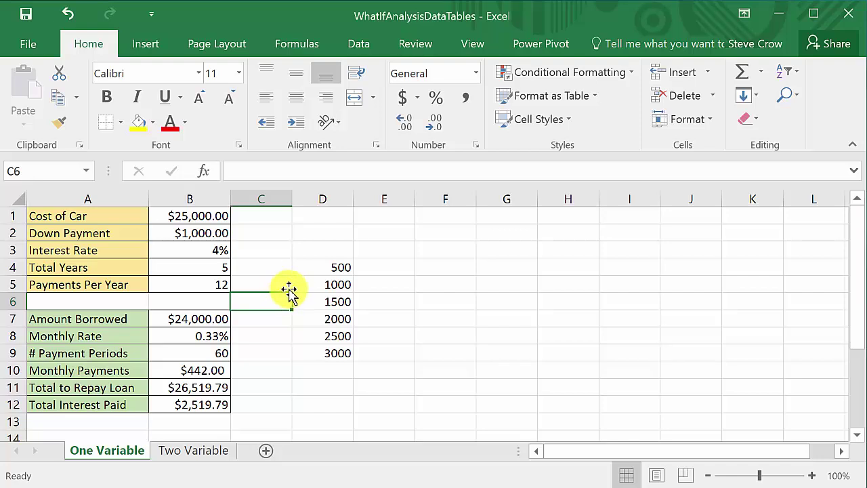
pyautogui.click(210, 251)
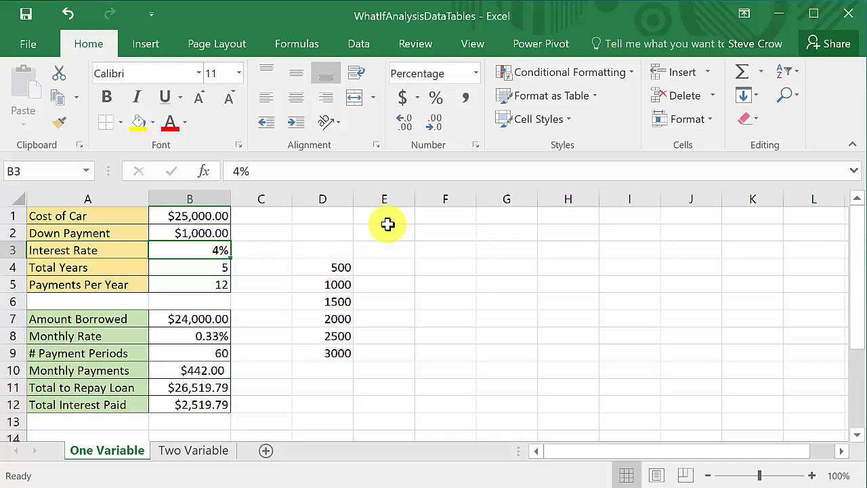
# Step: Test a down payment of 500 in cell B2, and restore it to 1000
pyautogui.click(215, 232)
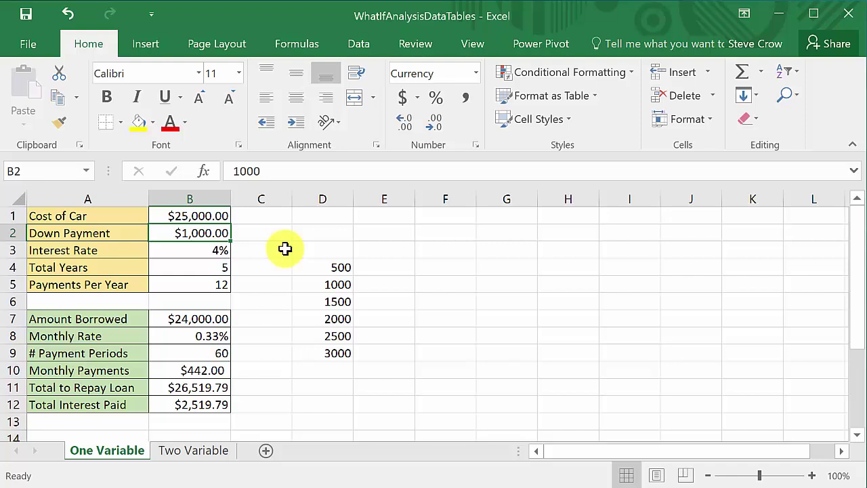
pyautogui.write('500')
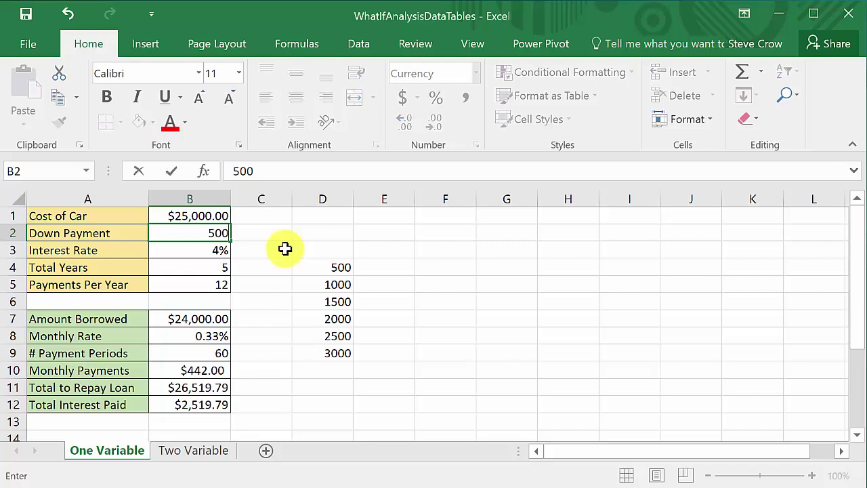
pyautogui.press('Return')
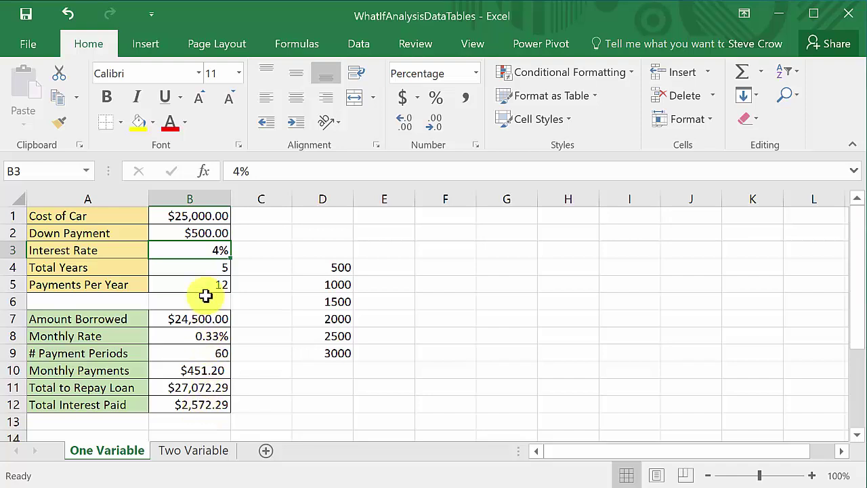
pyautogui.click(202, 233)
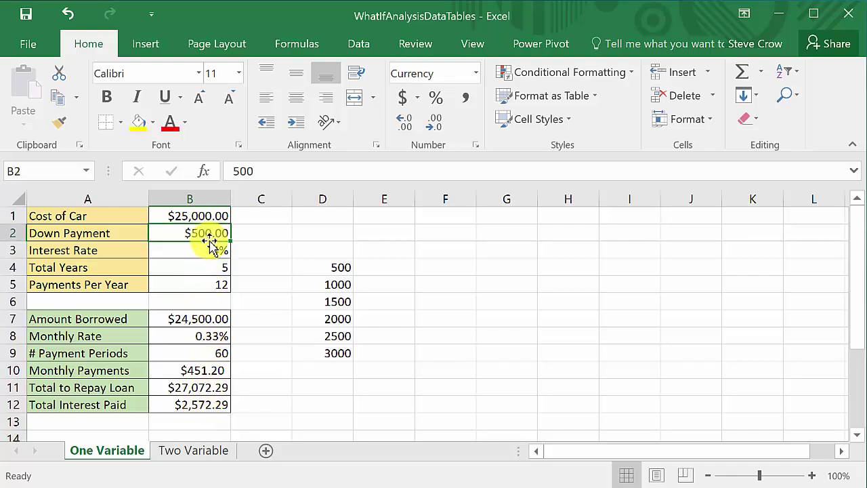
pyautogui.write('1000')
pyautogui.press('Return')
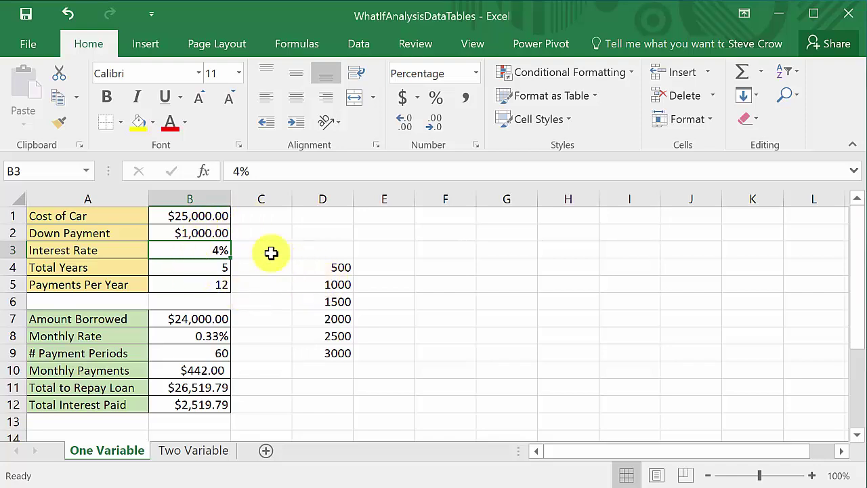
# Step: Link cell E3, above the column of down payment values, to Monthly Payments with the formula =B10
pyautogui.click(327, 267)
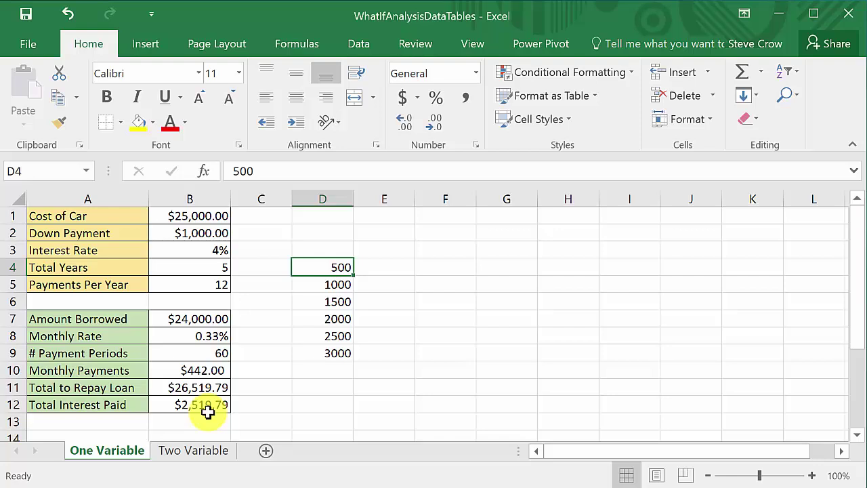
pyautogui.click(377, 251)
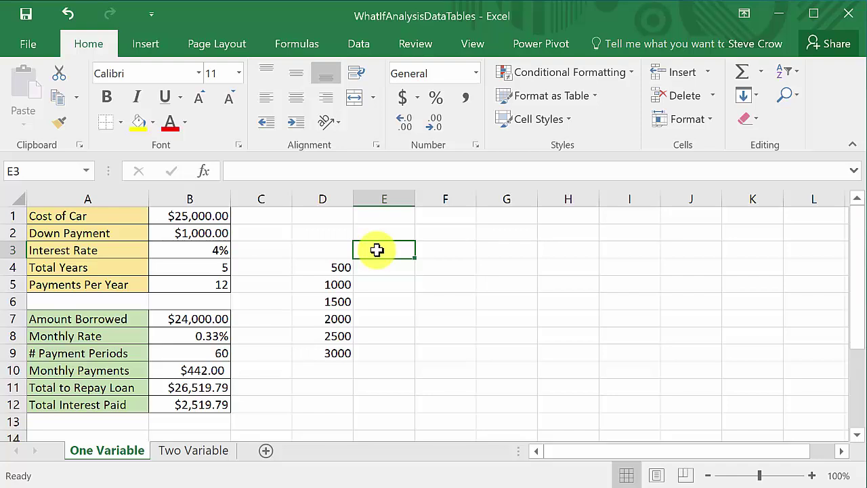
pyautogui.write('=')
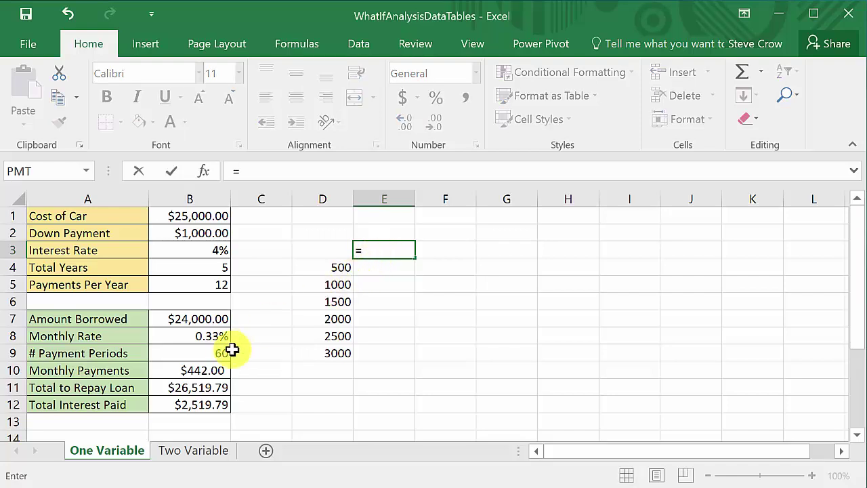
pyautogui.click(203, 370)
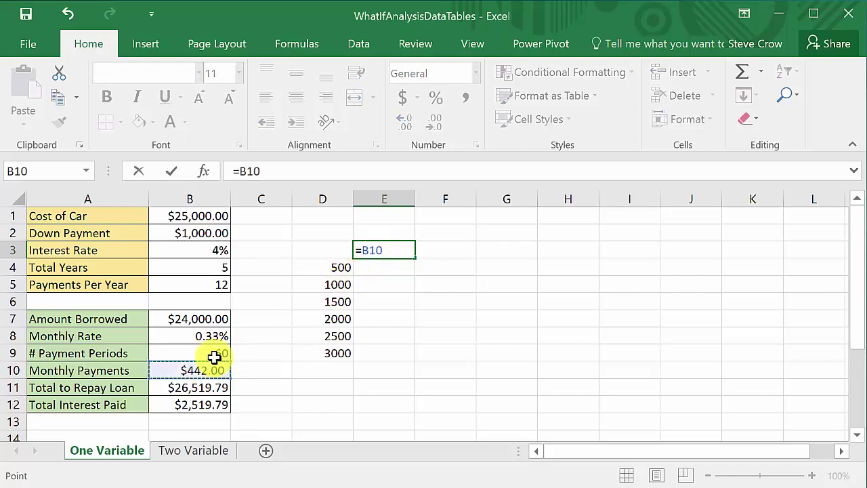
pyautogui.press('Return')
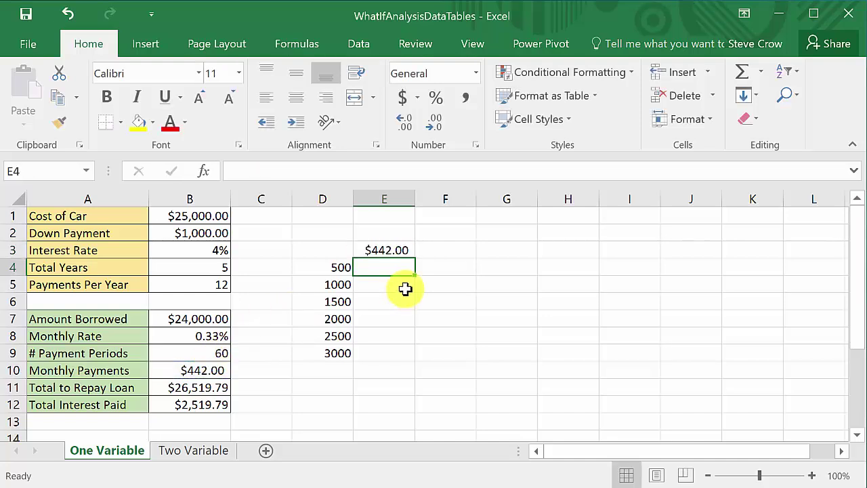
# Step: Link cell F3 to Total to Repay Loan with the formula =B11
pyautogui.click(435, 251)
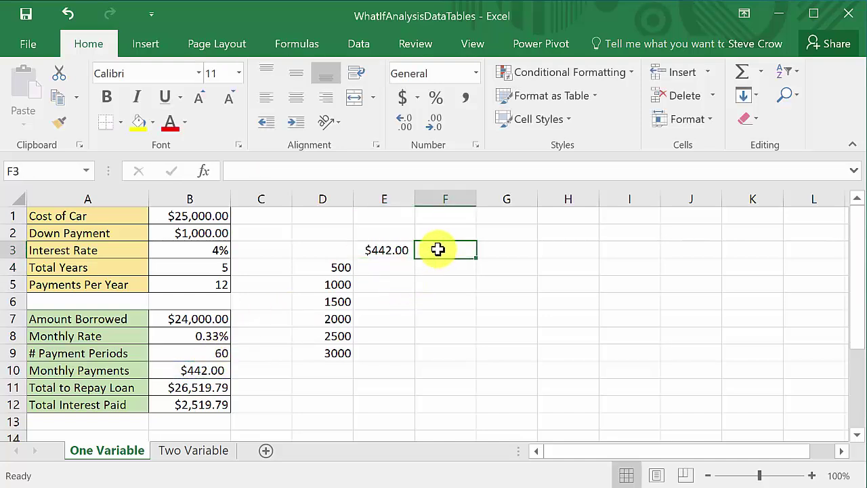
pyautogui.write('=')
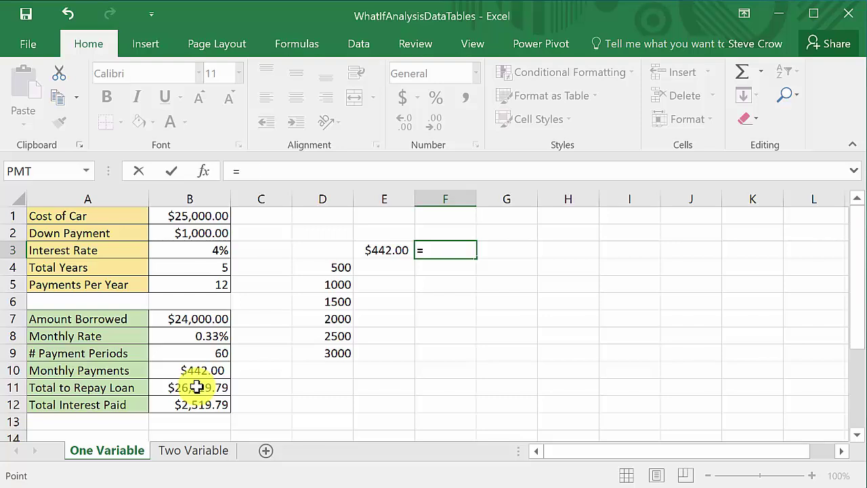
pyautogui.click(196, 387)
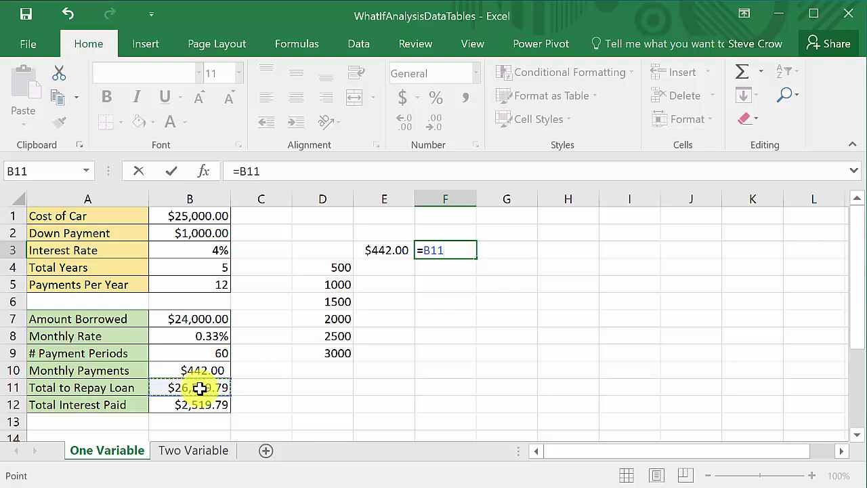
pyautogui.press('Return')
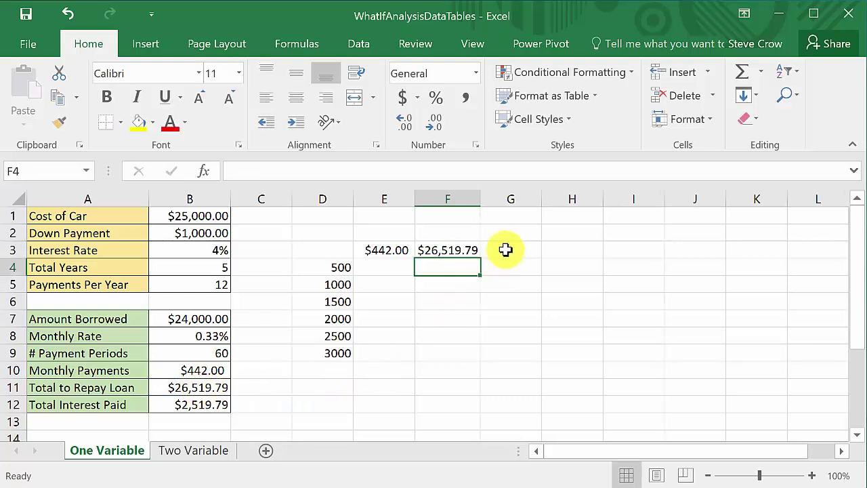
# Step: Link cell G3 to Total Interest Paid with the formula =B12
pyautogui.click(506, 250)
pyautogui.write('=')
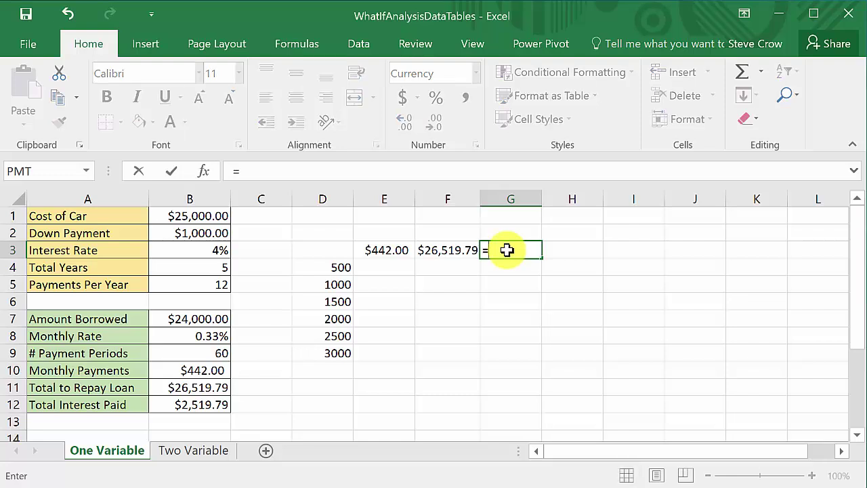
pyautogui.click(198, 405)
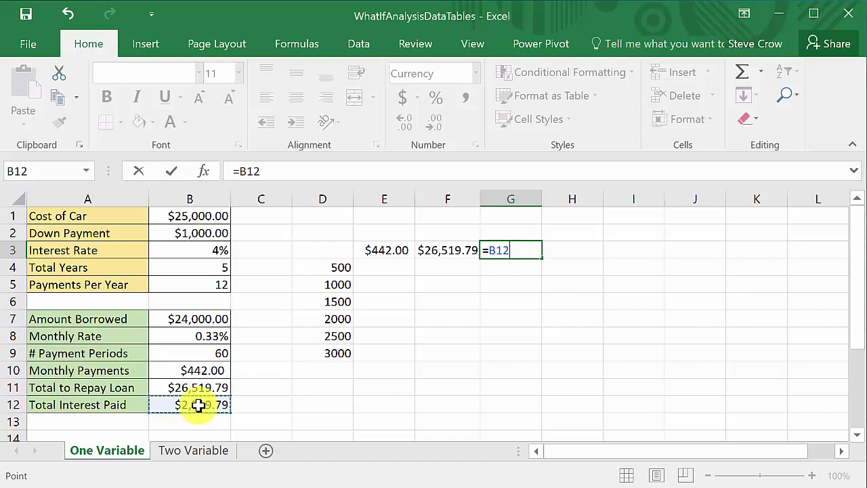
pyautogui.press('Return')
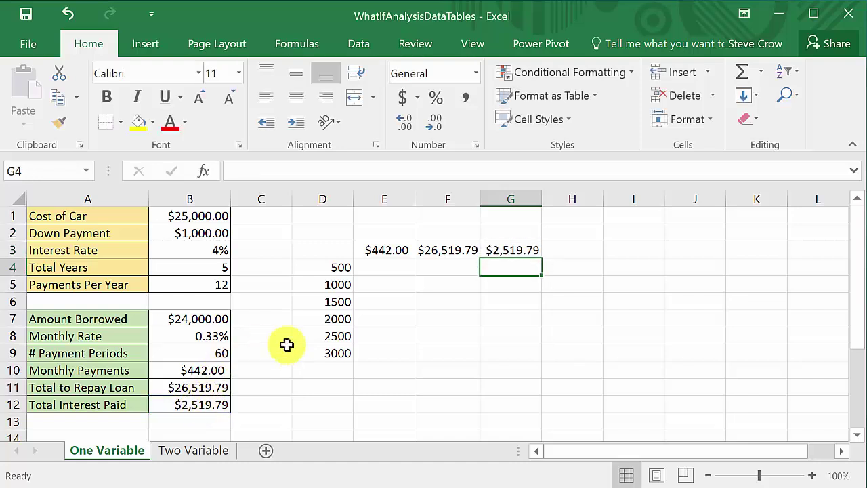
# Step: Create a what-if data table over D3:G9, using the down payment cell B2 as the column input cell
pyautogui.moveTo(328, 251); pyautogui.dragTo(507, 351)
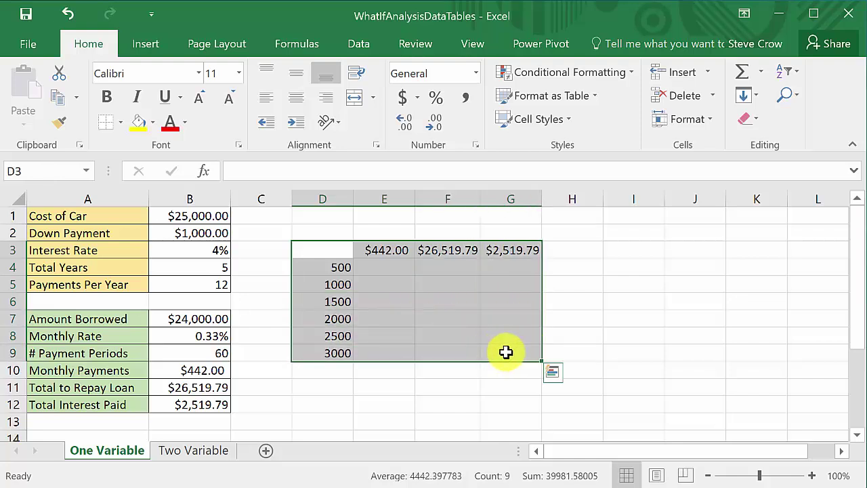
pyautogui.click(361, 44)
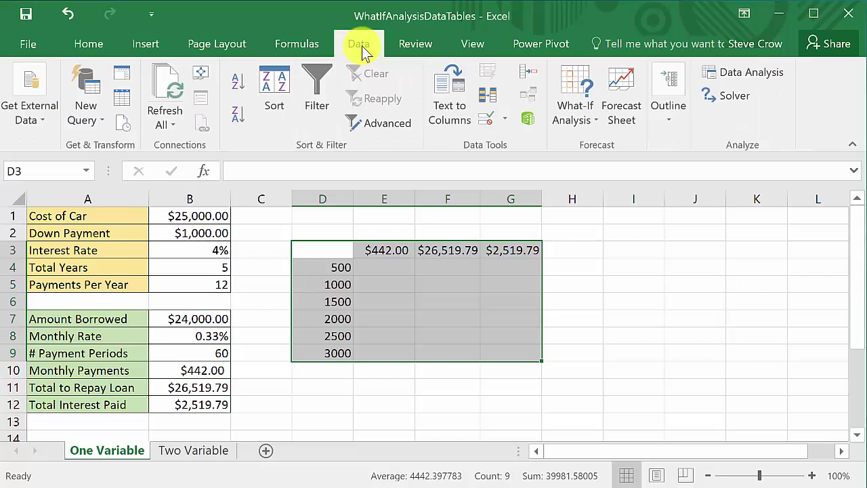
pyautogui.click(590, 127)
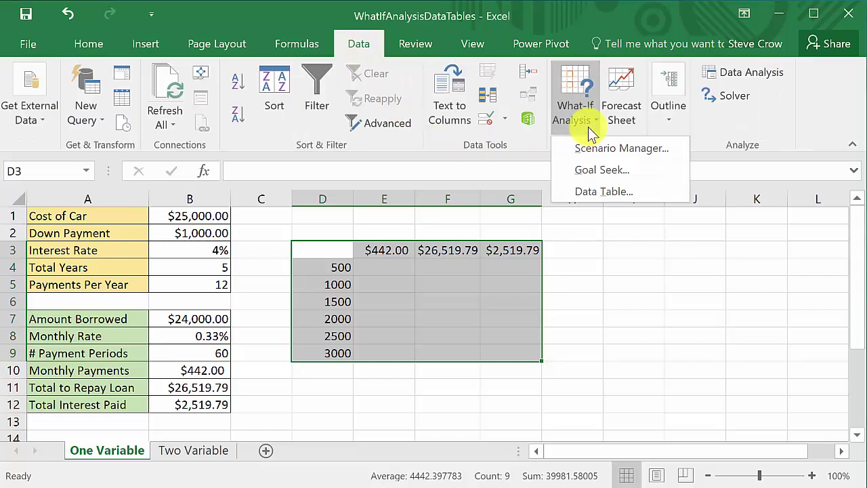
pyautogui.click(588, 195)
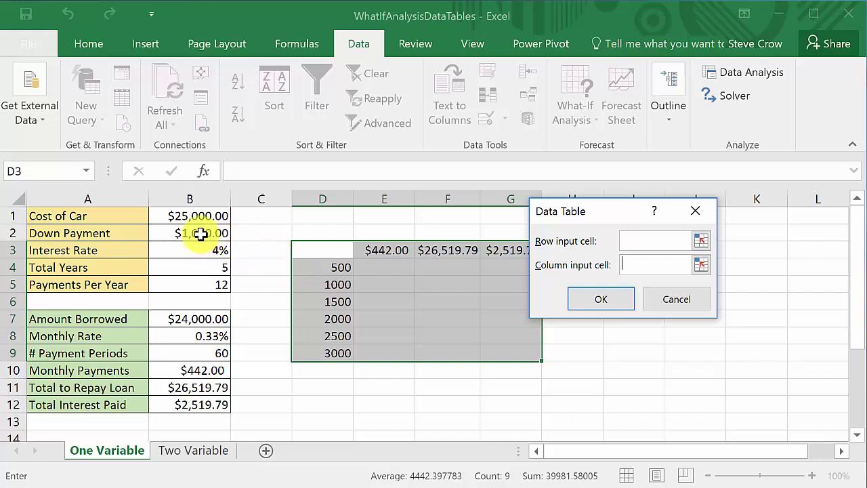
pyautogui.click(701, 265)
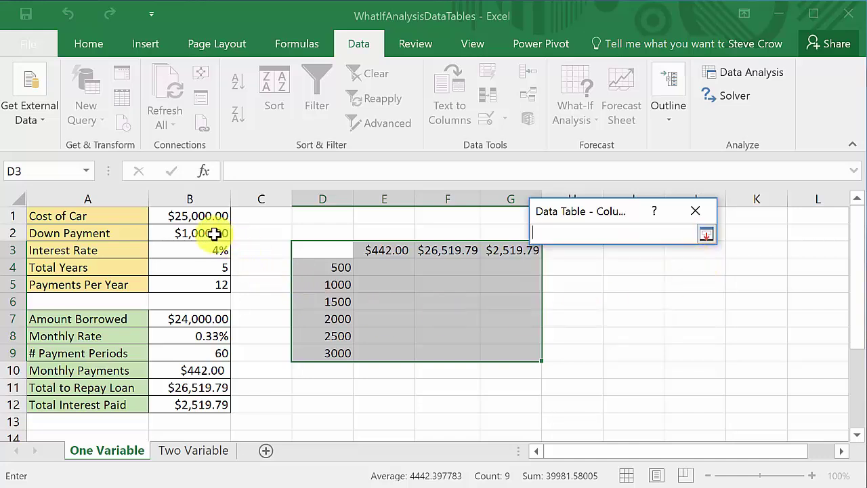
pyautogui.click(215, 233)
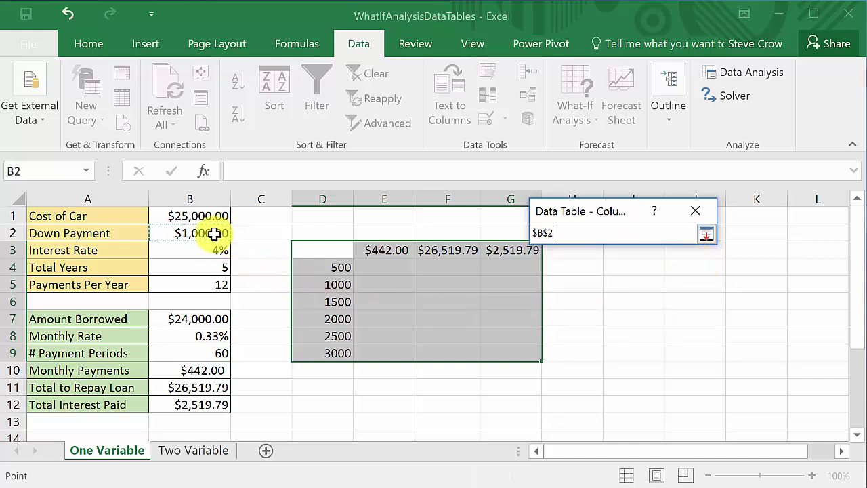
pyautogui.click(705, 235)
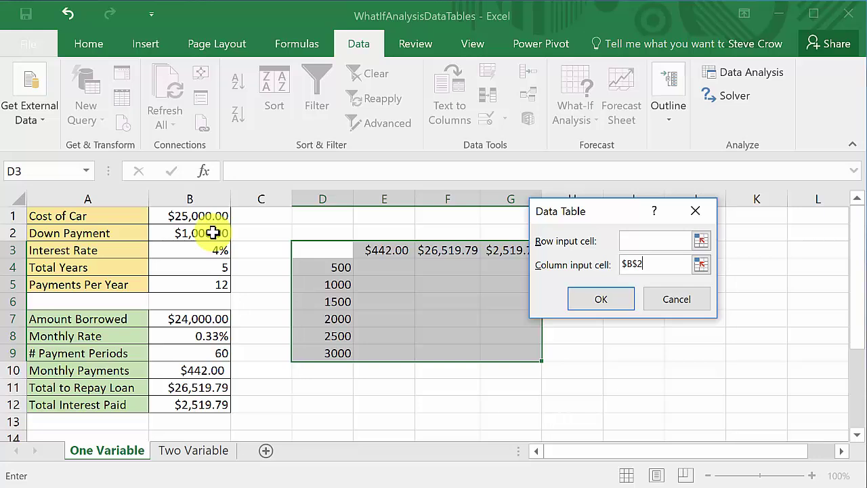
pyautogui.click(601, 300)
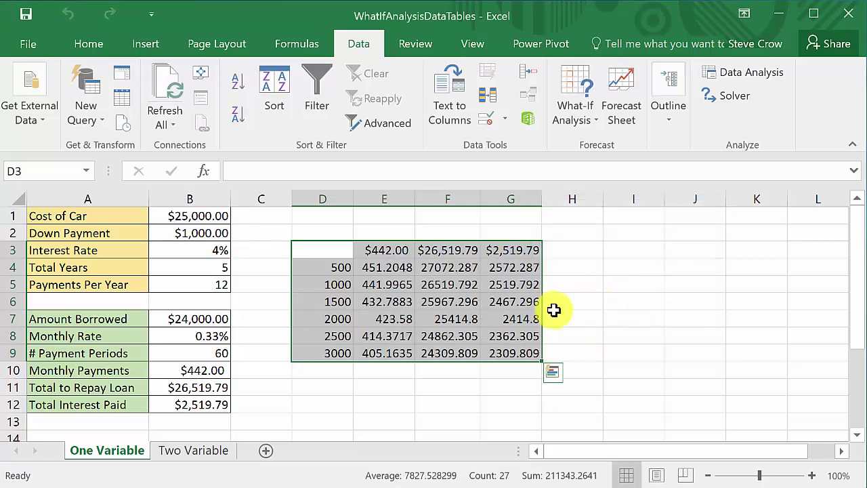
# Step: Format the data table results in E4:G9 as currency with two decimal places
pyautogui.click(464, 321)
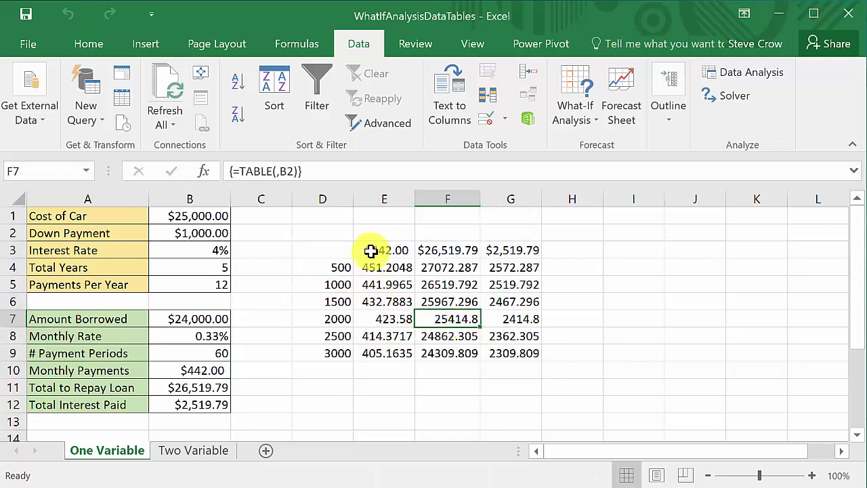
pyautogui.moveTo(374, 265); pyautogui.dragTo(500, 353)
pyautogui.rightClick(499, 352)
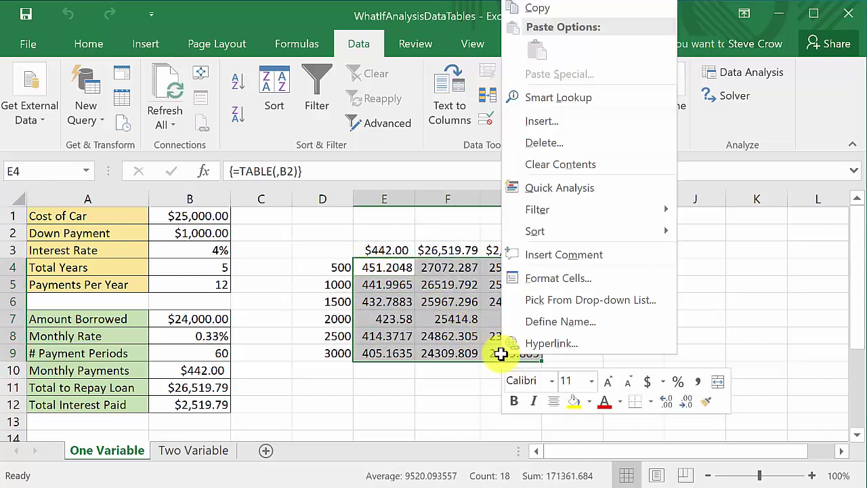
pyautogui.click(533, 278)
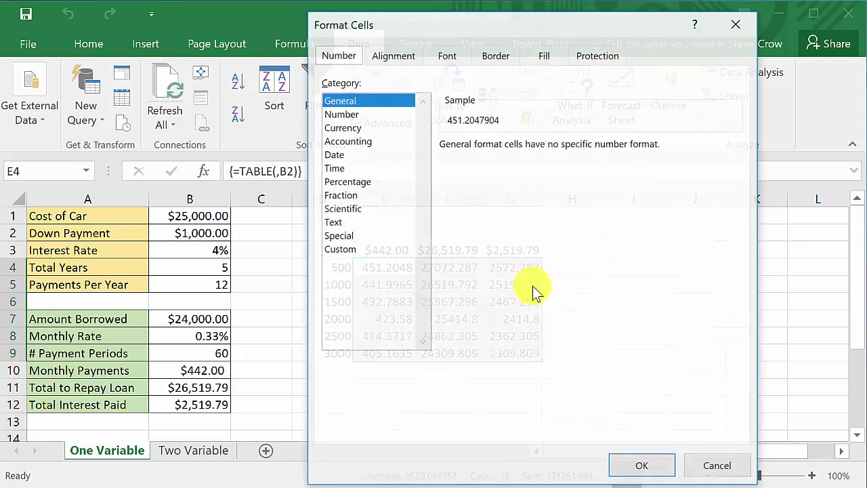
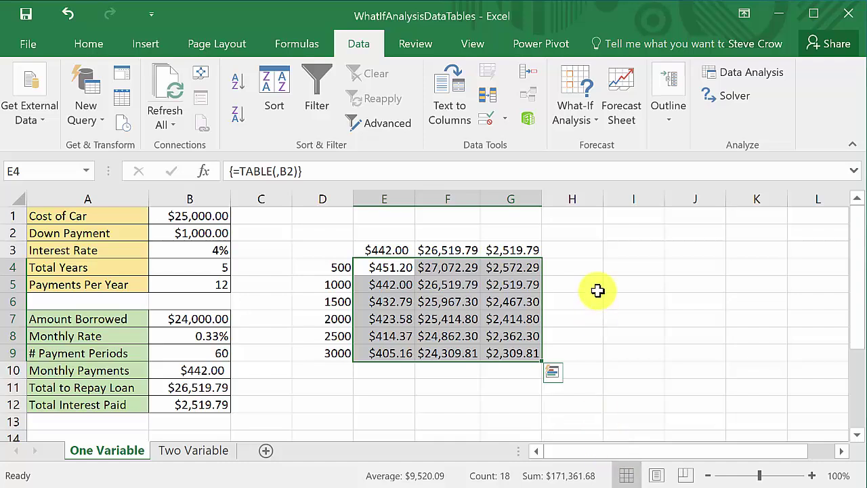
pyautogui.click(596, 288)
# Step: Widen columns E, F and G so the currency values have more room
pyautogui.moveTo(415, 196); pyautogui.dragTo(422, 197)
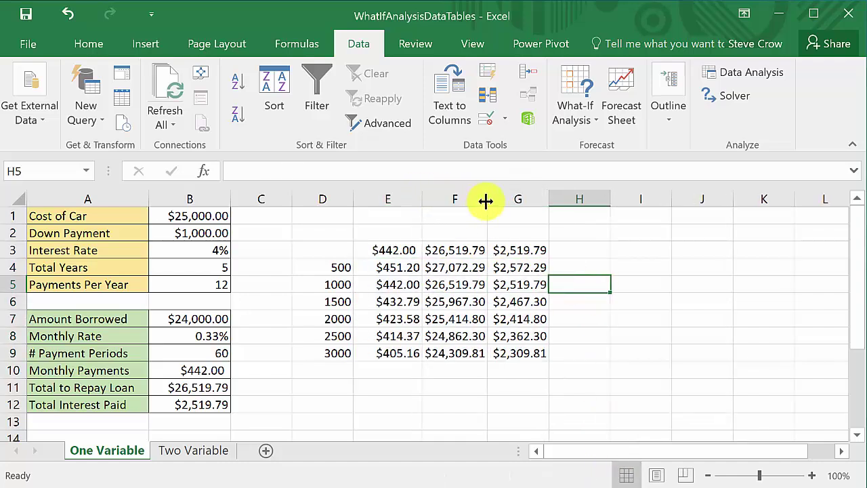
pyautogui.moveTo(486, 200); pyautogui.dragTo(503, 199)
pyautogui.moveTo(563, 198); pyautogui.dragTo(581, 197)
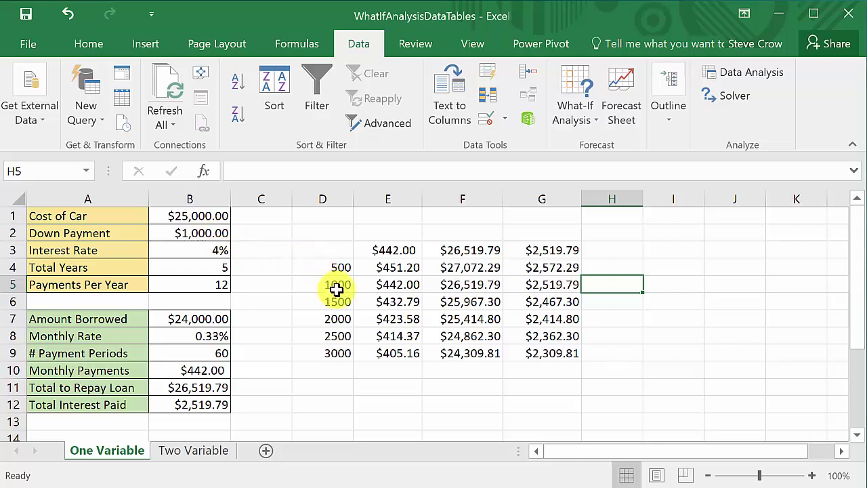
# Step: Compare the data table's results for the 1000 down payment with the loan figures in B10:B12
pyautogui.click(396, 284)
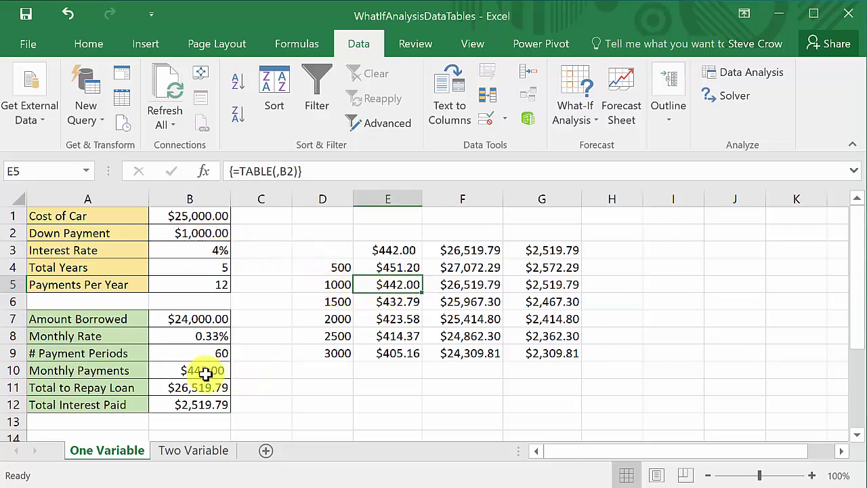
pyautogui.click(450, 286)
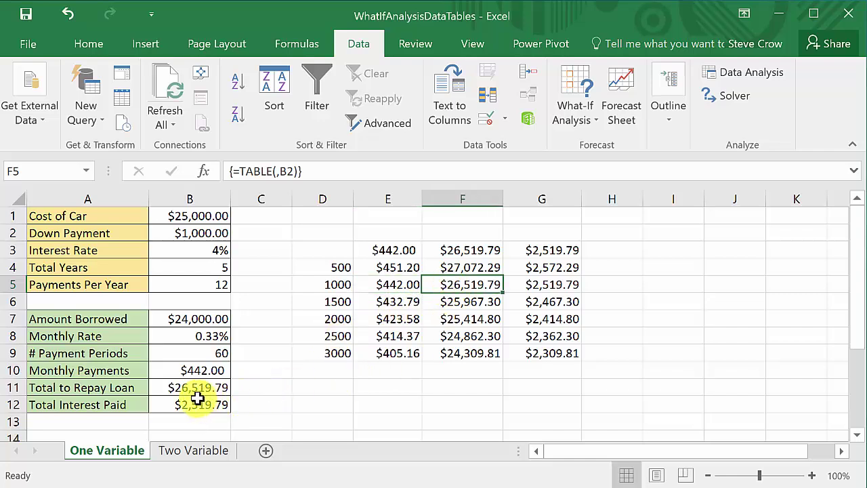
pyautogui.click(533, 285)
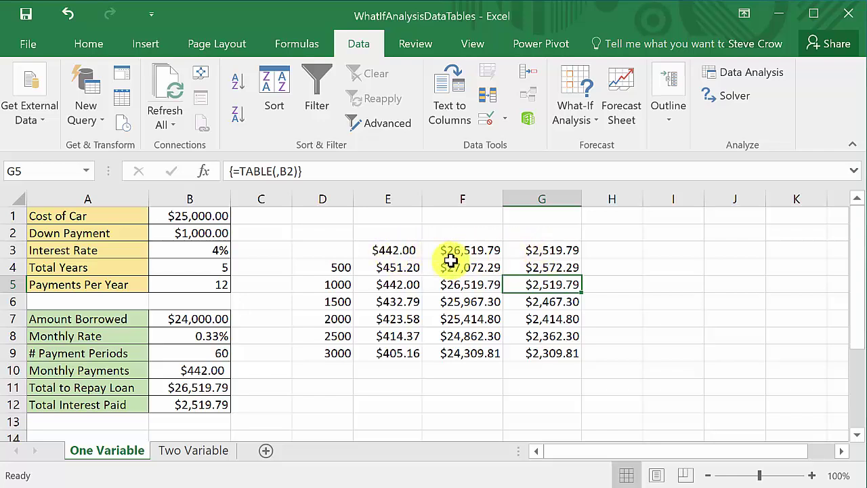
# Step: Try replacing the formula in cell E3 with the text "Monthly payment", and undo the replacement
pyautogui.click(405, 250)
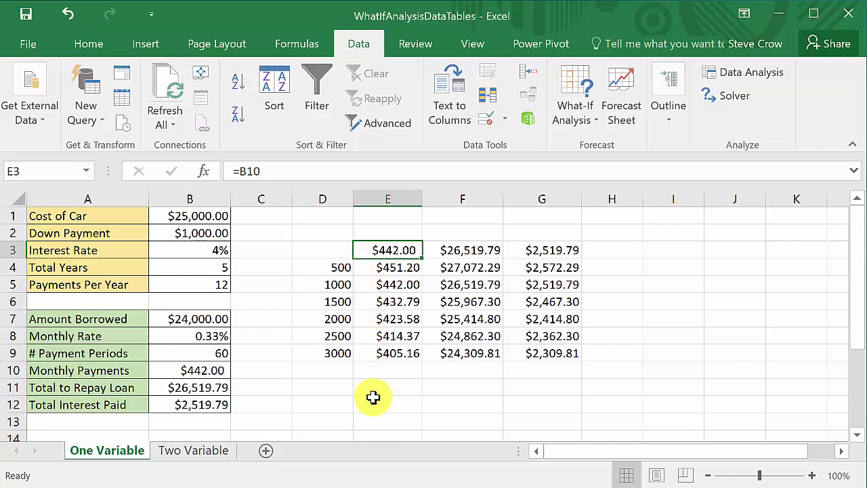
pyautogui.write('Monthly')
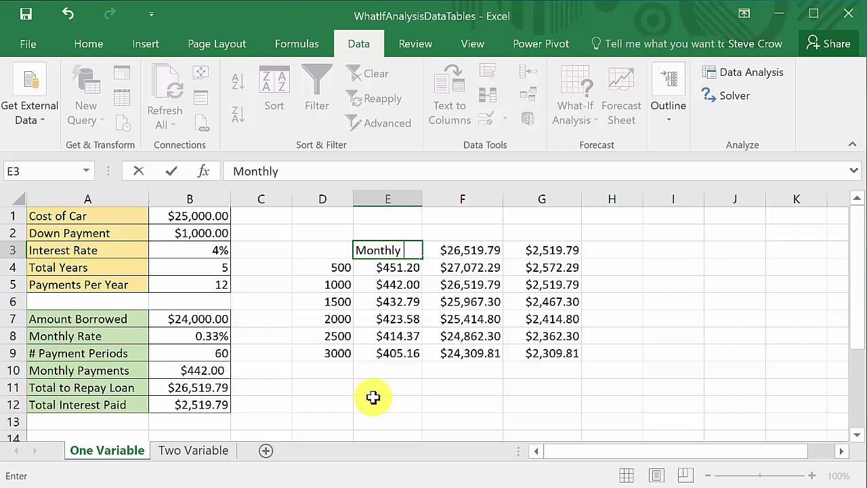
pyautogui.write(' payment')
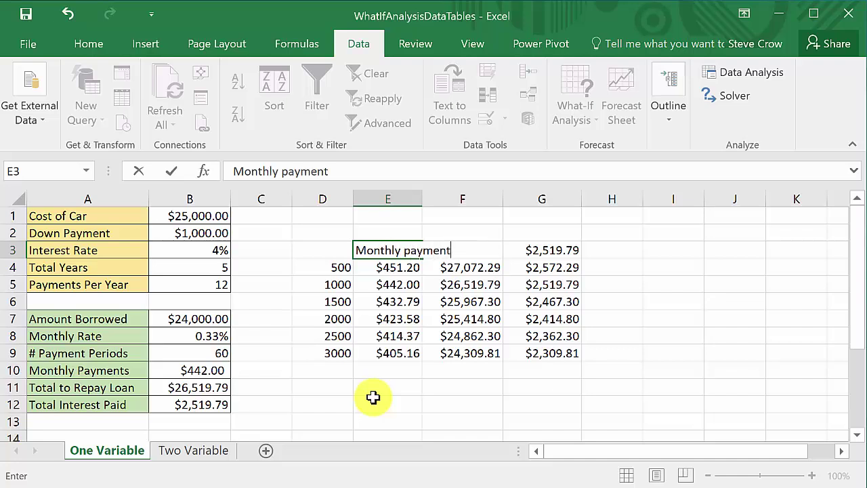
pyautogui.press('Return')
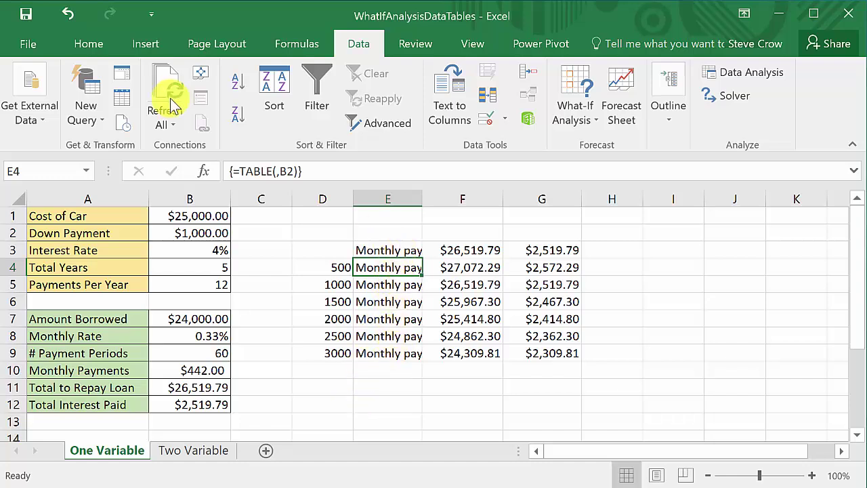
pyautogui.click(69, 15)
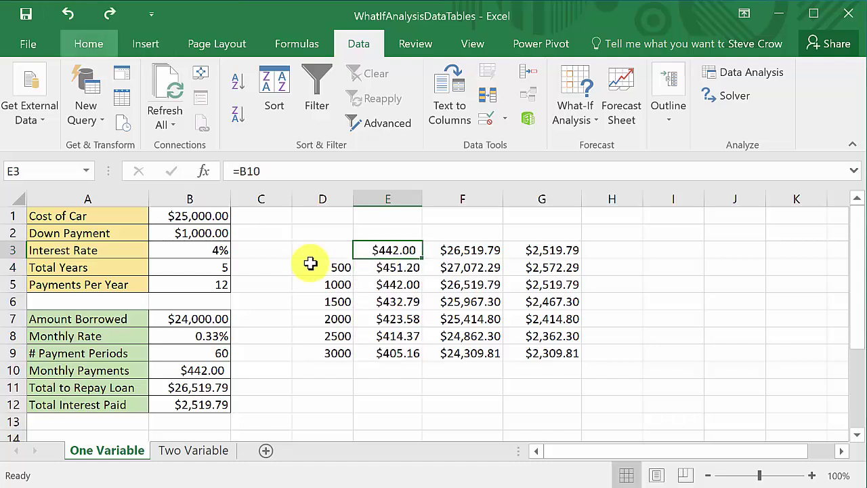
# Step: Give cell E3 the custom number format "Monthly Payment" in quotation marks, keeping its formula, and widen column E to fit the label
pyautogui.click(392, 254)
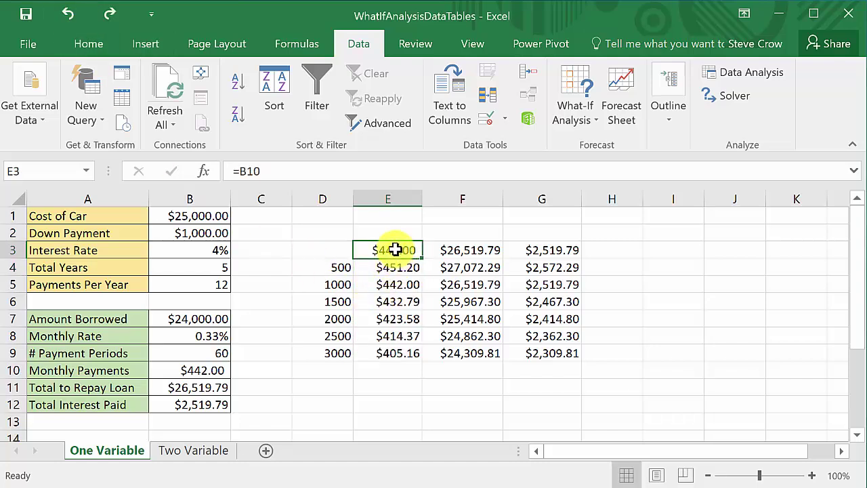
pyautogui.rightClick(395, 250)
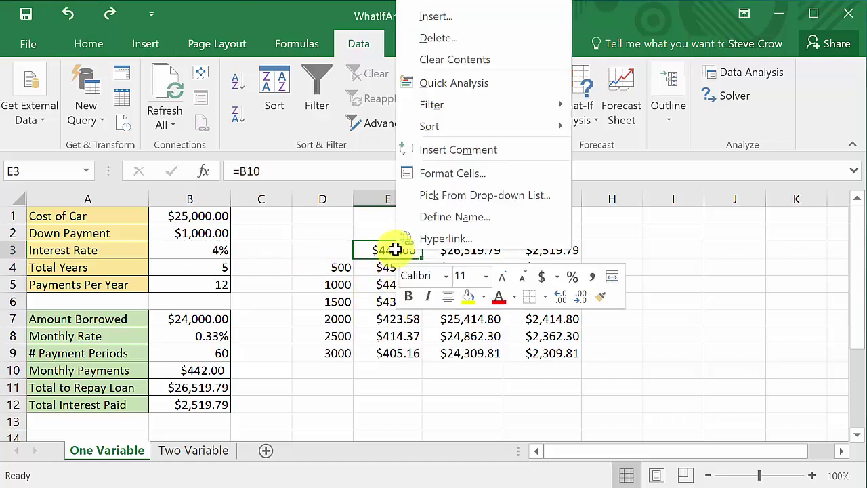
pyautogui.click(448, 175)
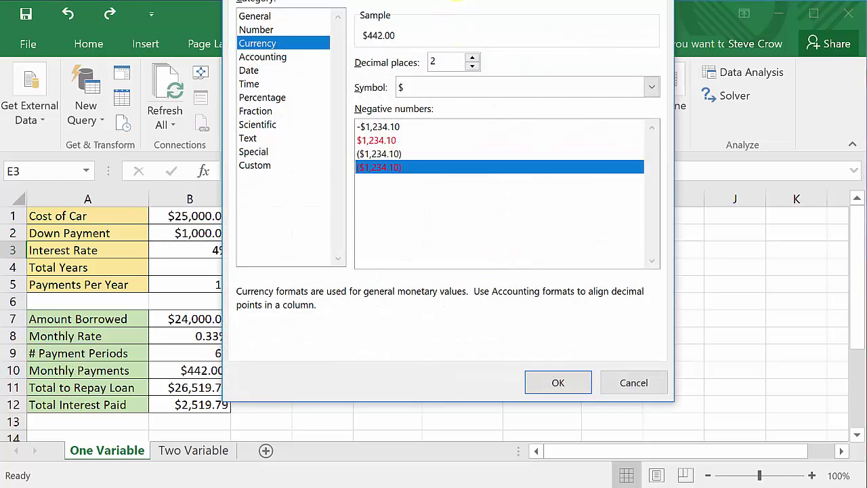
pyautogui.moveTo(456, 2); pyautogui.dragTo(430, 42)
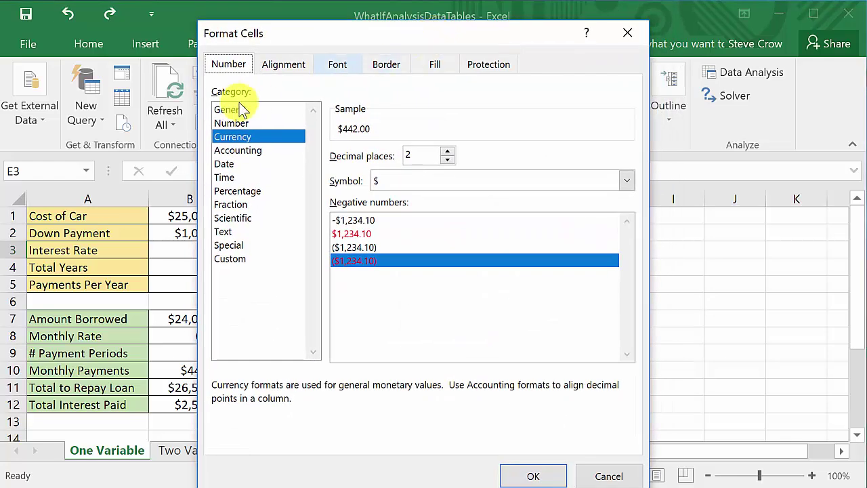
pyautogui.click(231, 123)
pyautogui.click(229, 110)
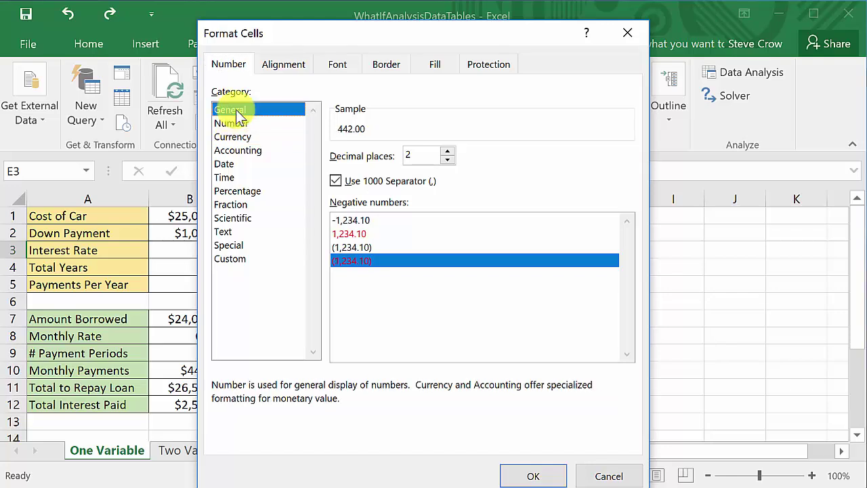
pyautogui.click(229, 261)
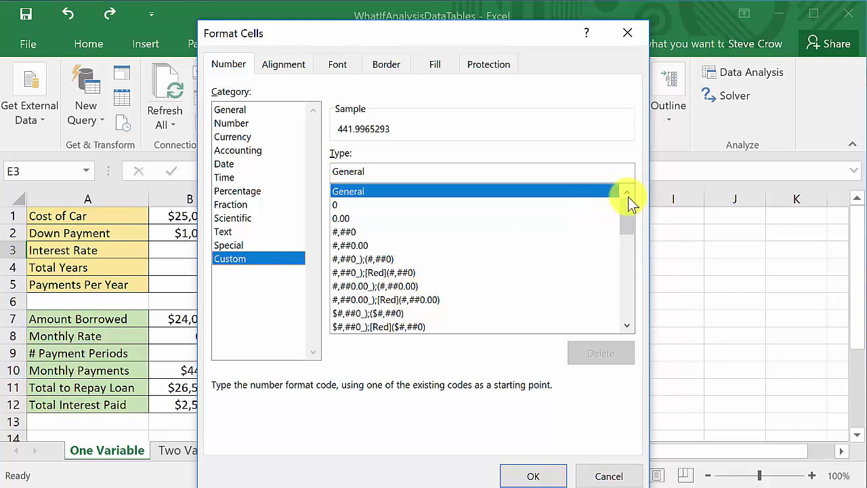
pyautogui.click(398, 169)
pyautogui.press('BackSpace')
pyautogui.press('BackSpace')
pyautogui.press('BackSpace')
pyautogui.press('BackSpace')
pyautogui.press('BackSpace')
pyautogui.press('BackSpace')
pyautogui.press('BackSpace')
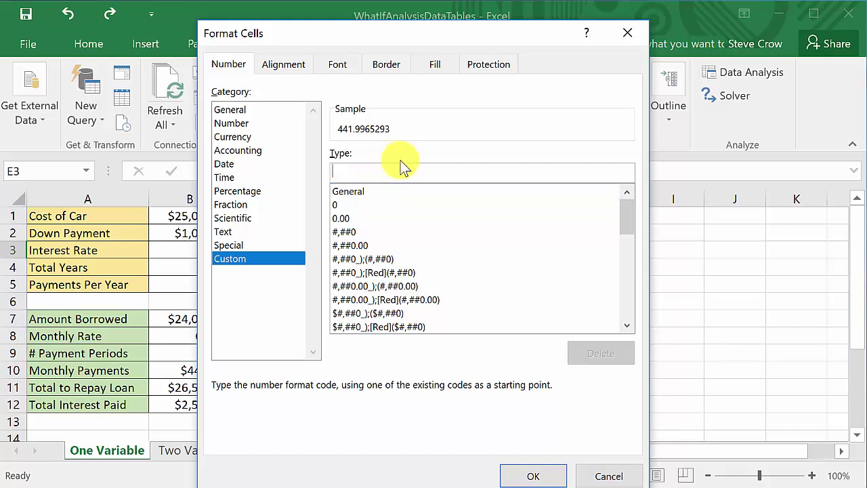
pyautogui.write('"')
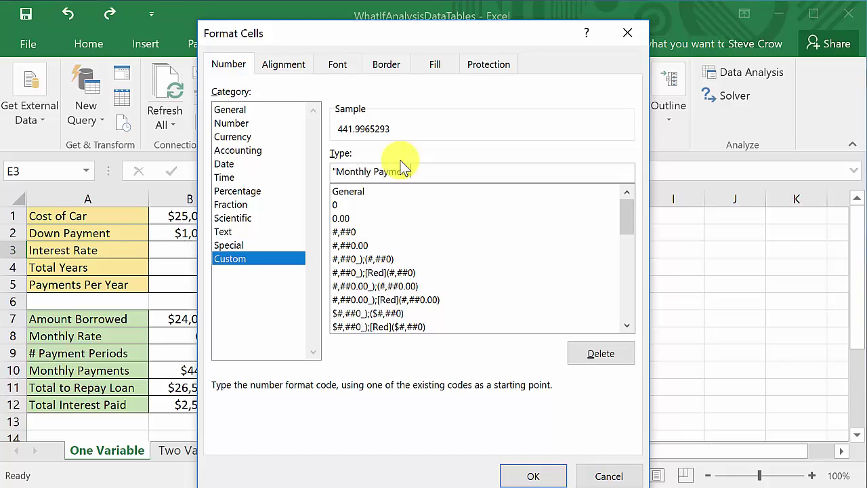
pyautogui.write('Monthly Payment"')
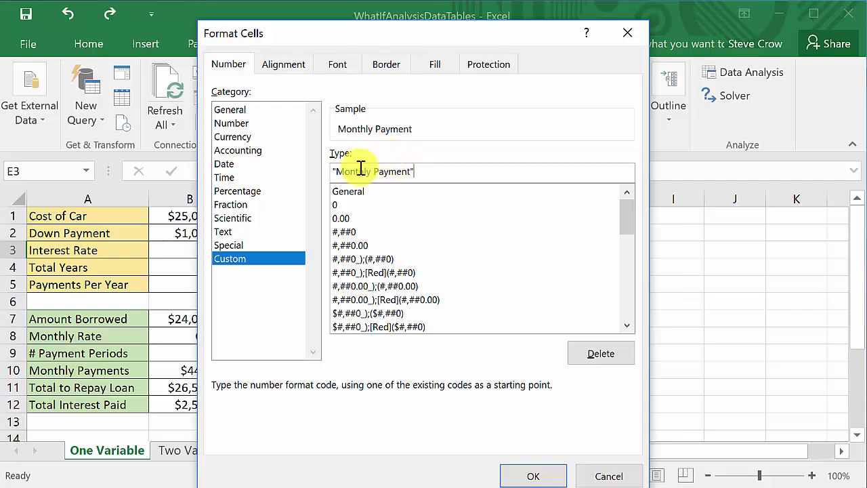
pyautogui.click(533, 476)
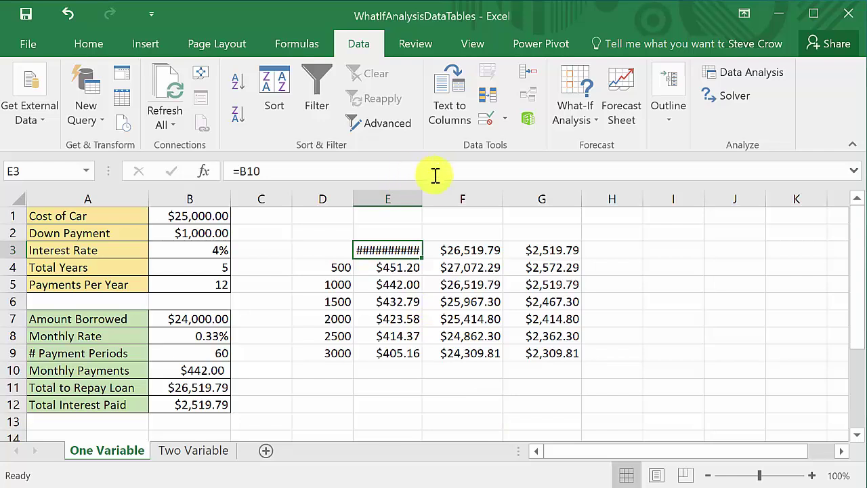
pyautogui.moveTo(422, 195); pyautogui.dragTo(454, 199)
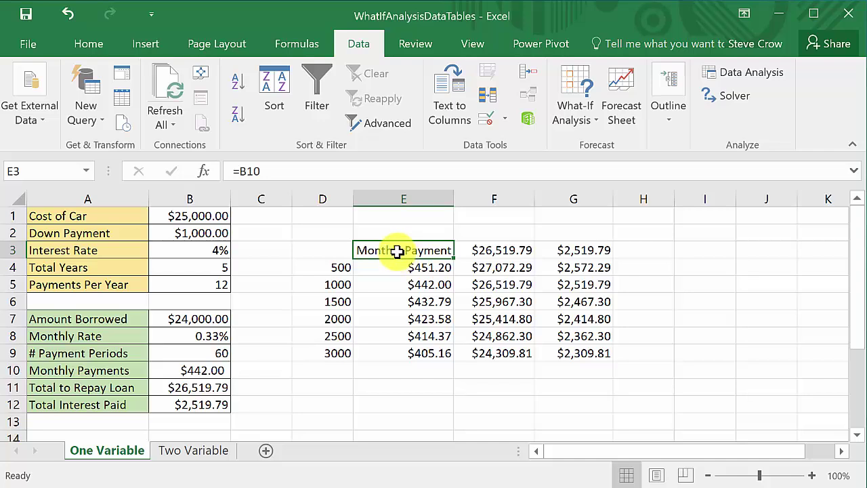
# Step: Give cell F3 the custom number format "Total Repay" in quotation marks, keeping its formula
pyautogui.click(498, 250)
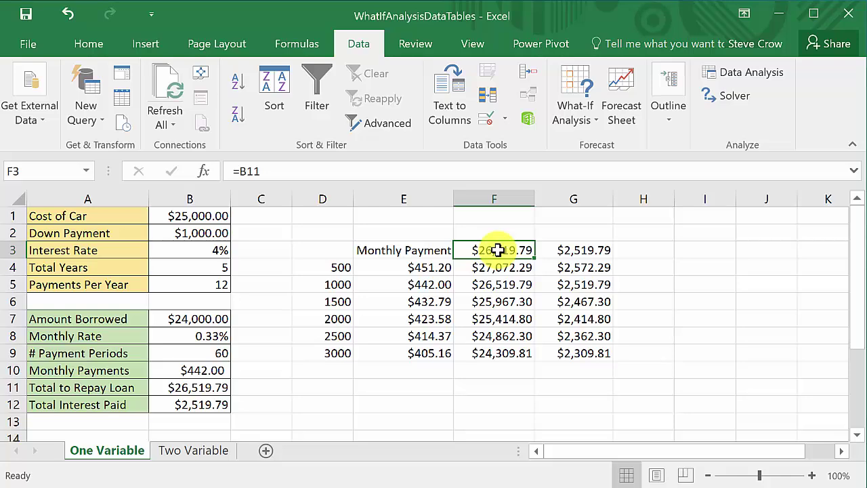
pyautogui.rightClick(498, 250)
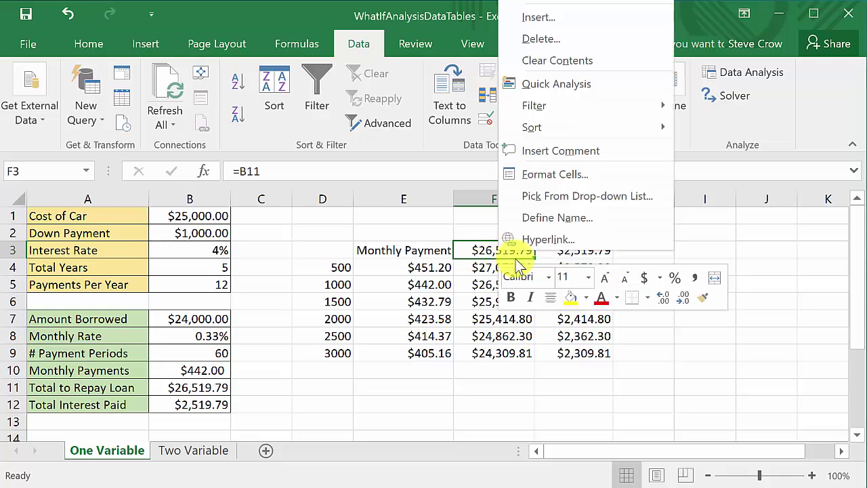
pyautogui.click(559, 172)
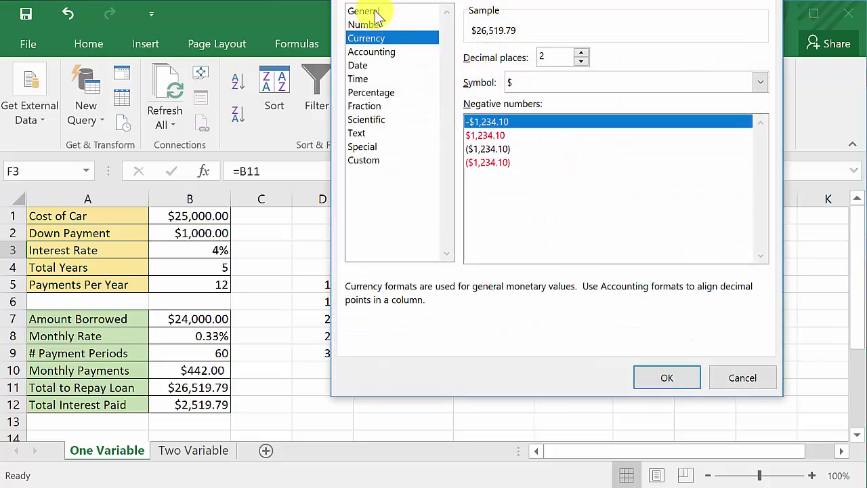
pyautogui.click(363, 11)
pyautogui.click(376, 26)
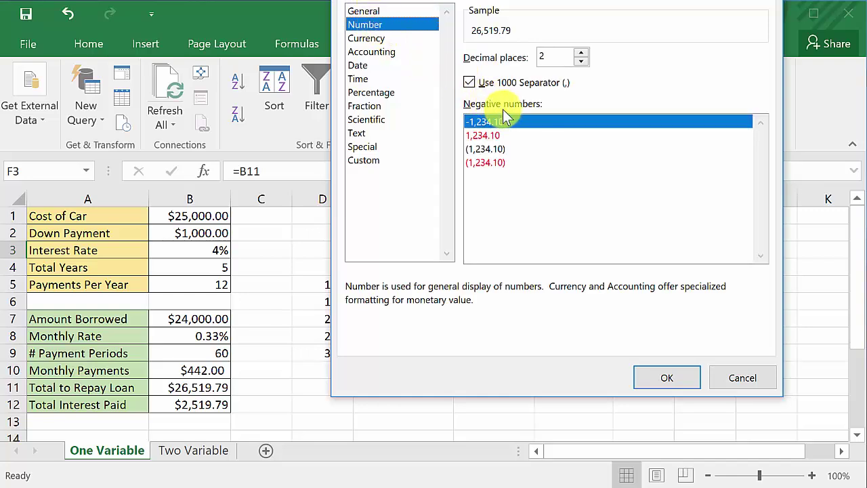
pyautogui.click(365, 160)
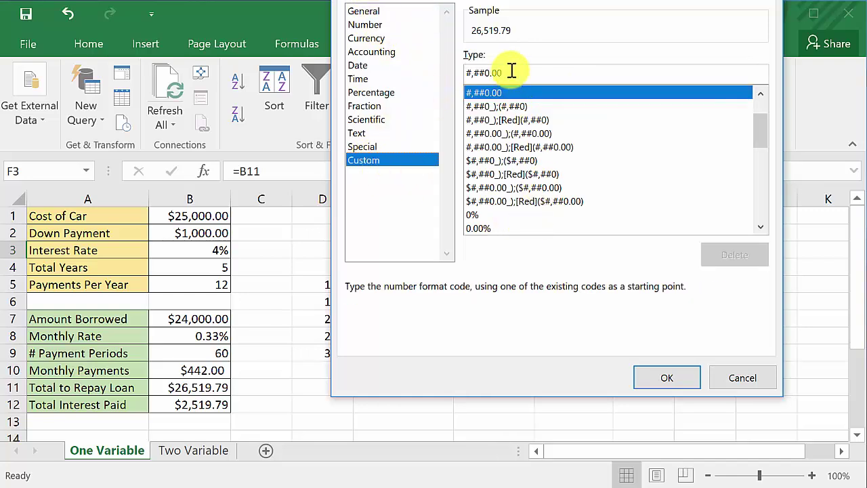
pyautogui.moveTo(759, 135); pyautogui.dragTo(755, 93)
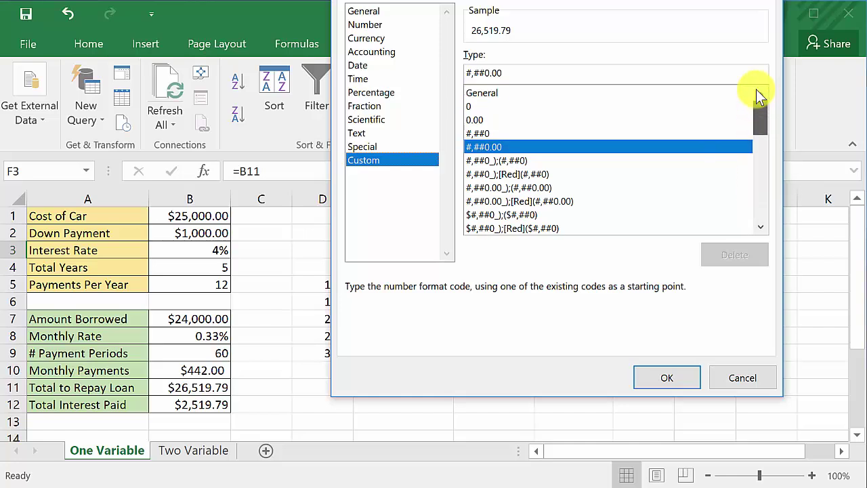
pyautogui.click(523, 96)
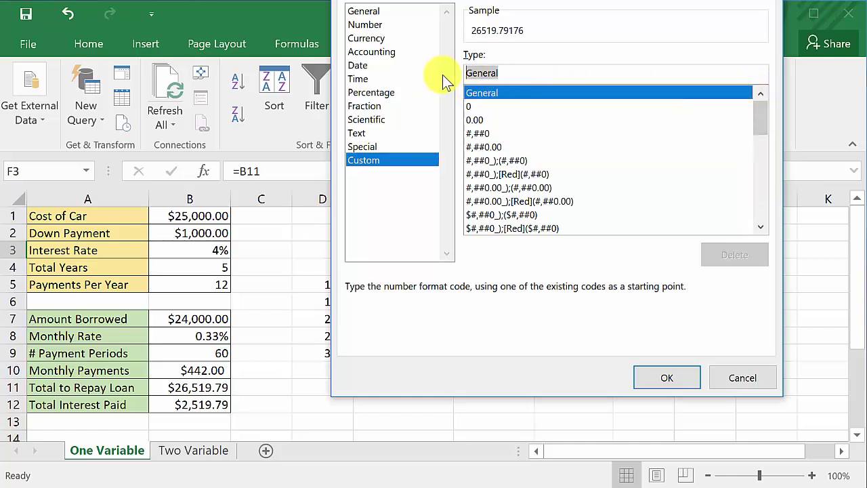
pyautogui.write('"Total ')
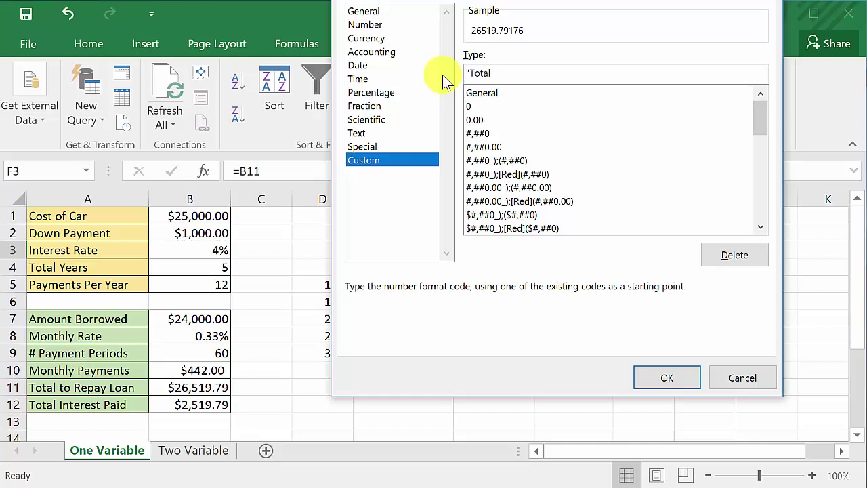
pyautogui.write('Repay"')
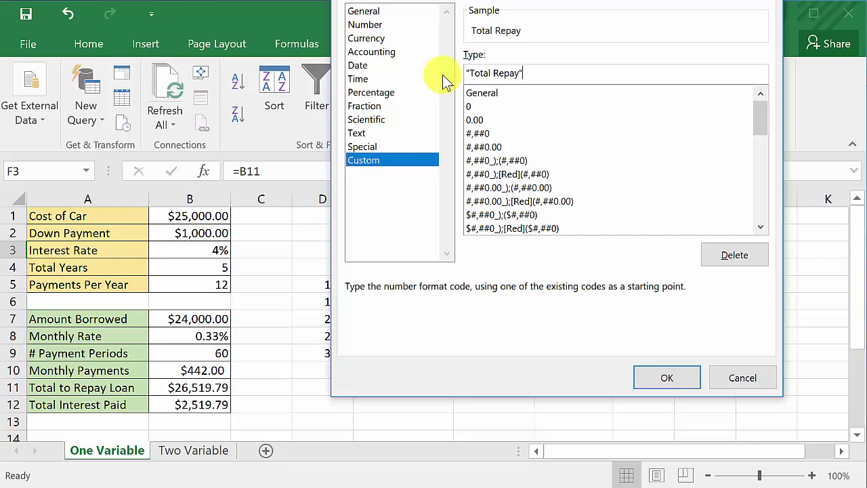
pyautogui.click(676, 370)
pyautogui.click(666, 274)
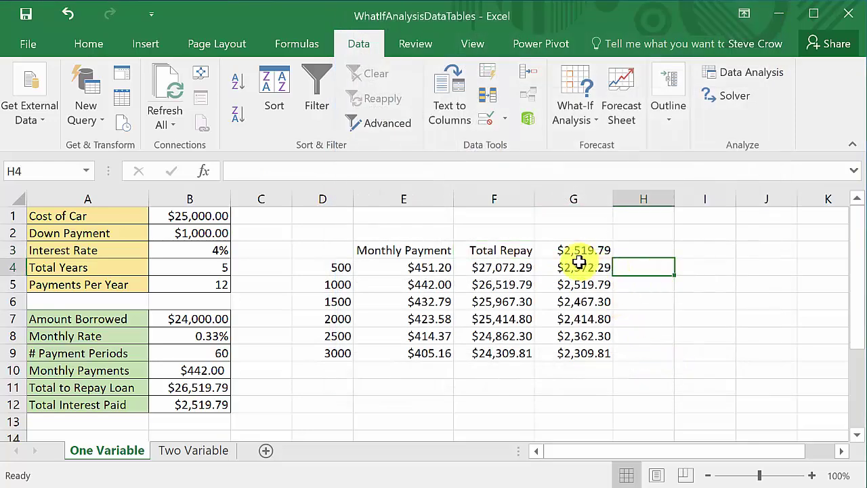